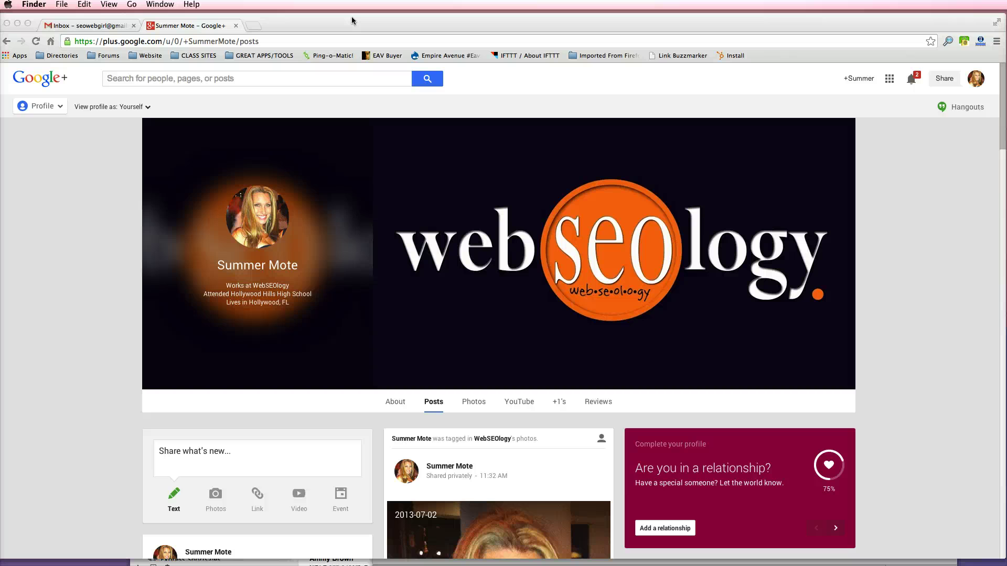
# - Switch Chrome from the Google+ profile page to the Gmail Inbox tab
pyautogui.click(107, 24)
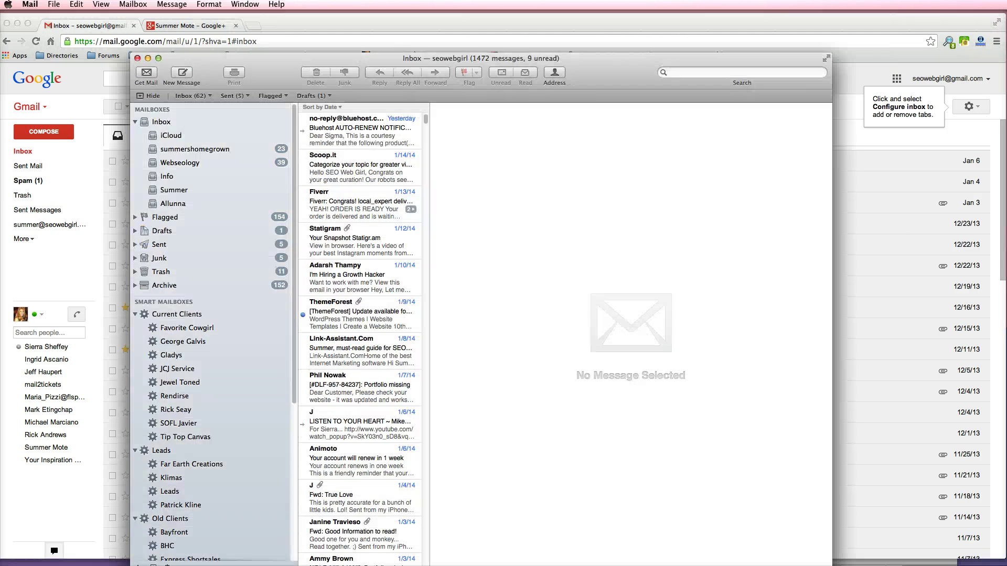
# - Show the Inbox, then open Mail's Accounts preferences listing the six existing accounts
pyautogui.moveTo(341, 61); pyautogui.dragTo(344, 40)
pyautogui.click(175, 106)
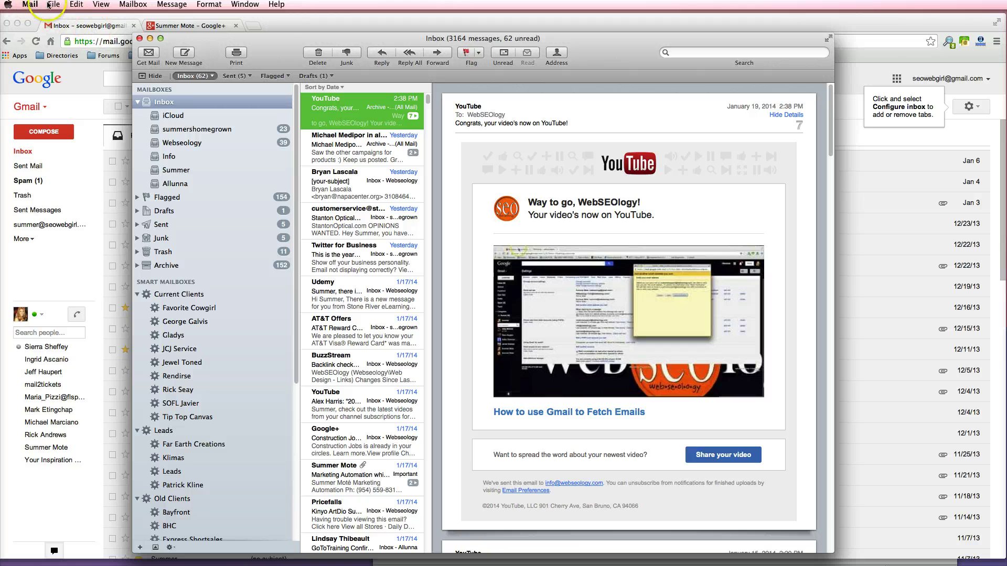
pyautogui.click(32, 5)
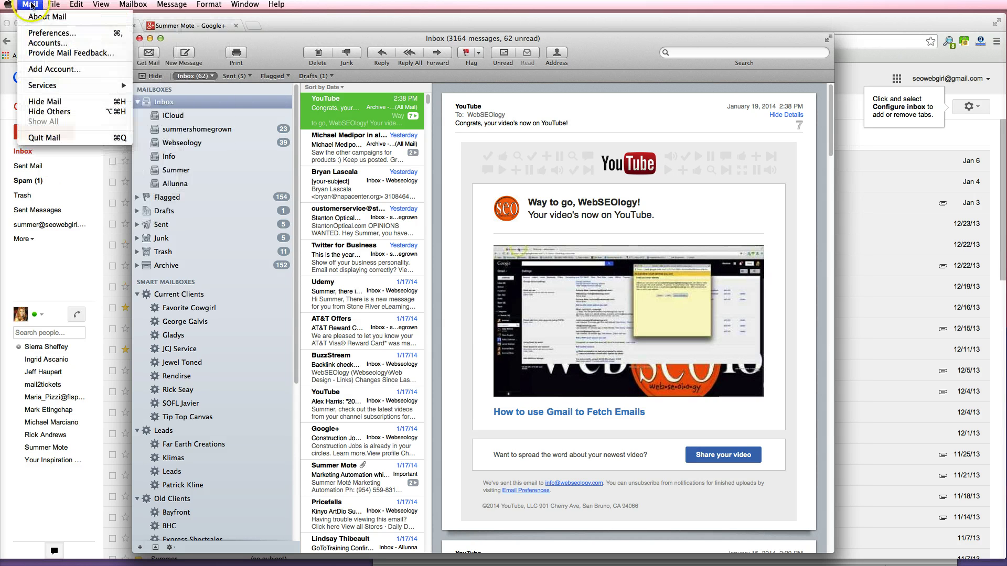
pyautogui.click(39, 32)
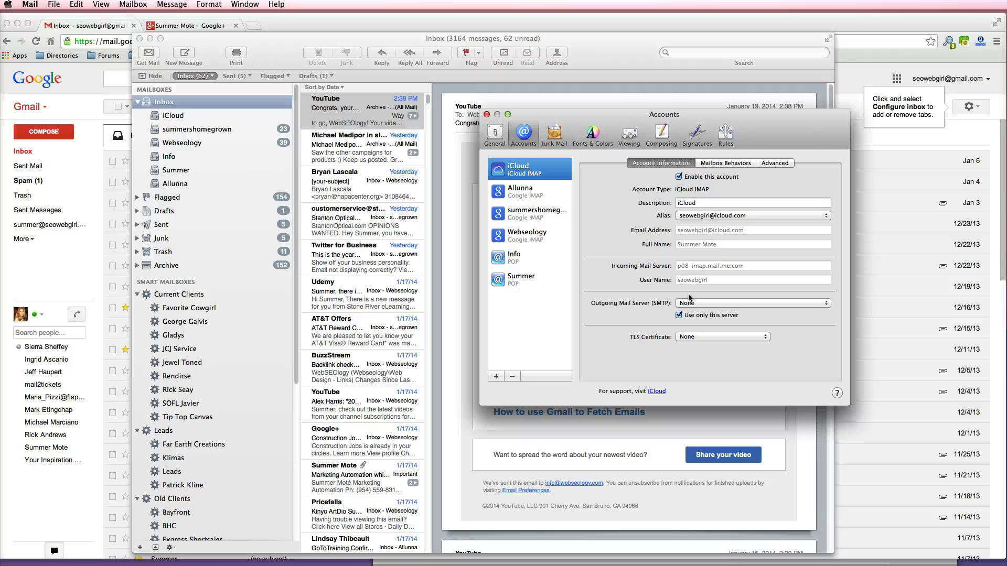
pyautogui.moveTo(635, 116); pyautogui.dragTo(552, 112)
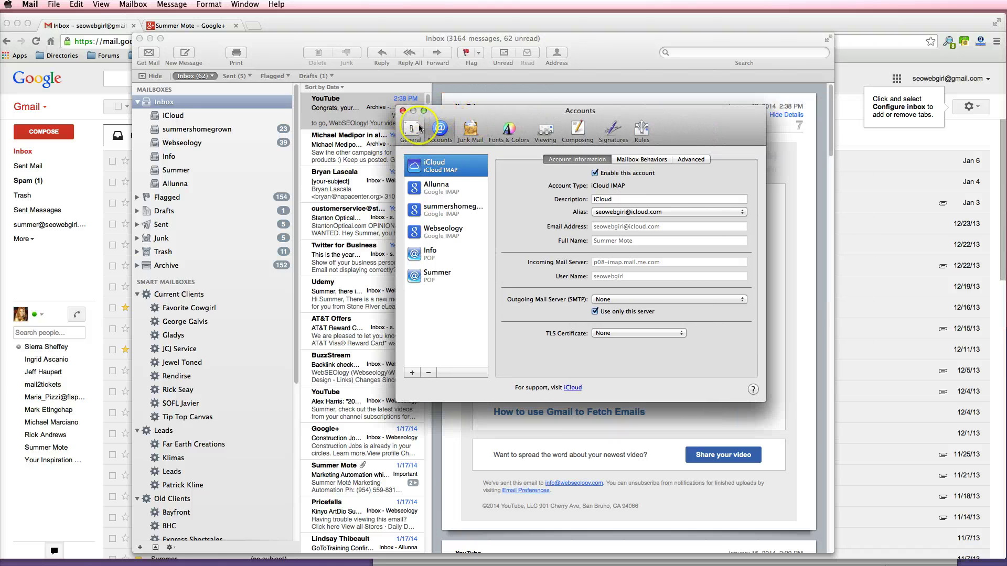
# - Start adding a new account with Google chosen as the provider
pyautogui.click(412, 373)
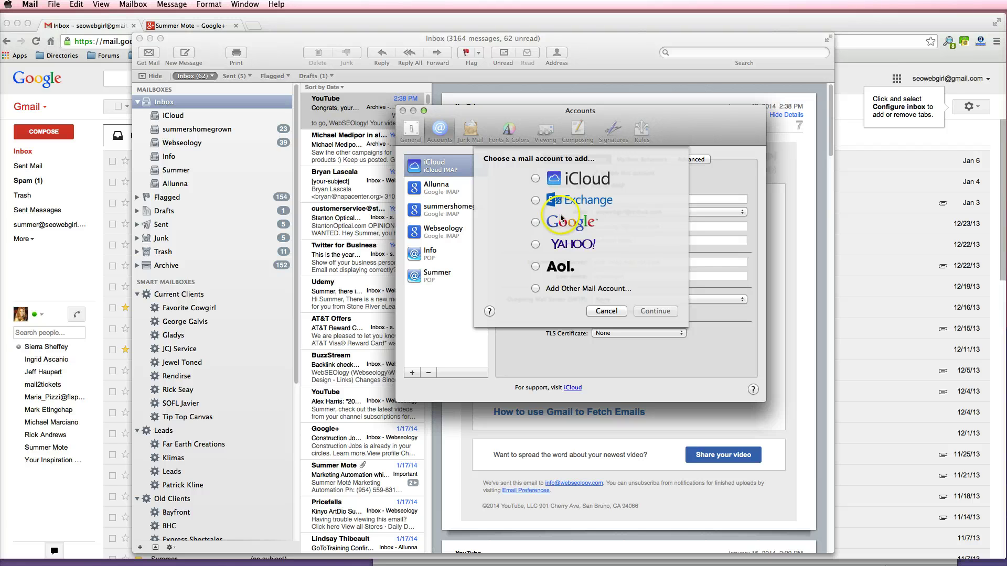
pyautogui.click(536, 222)
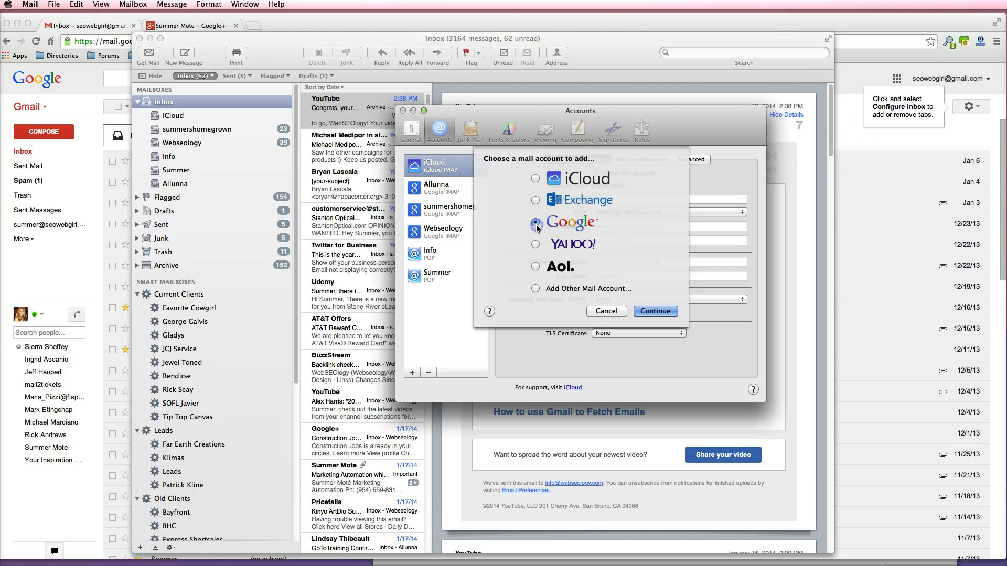
pyautogui.click(662, 311)
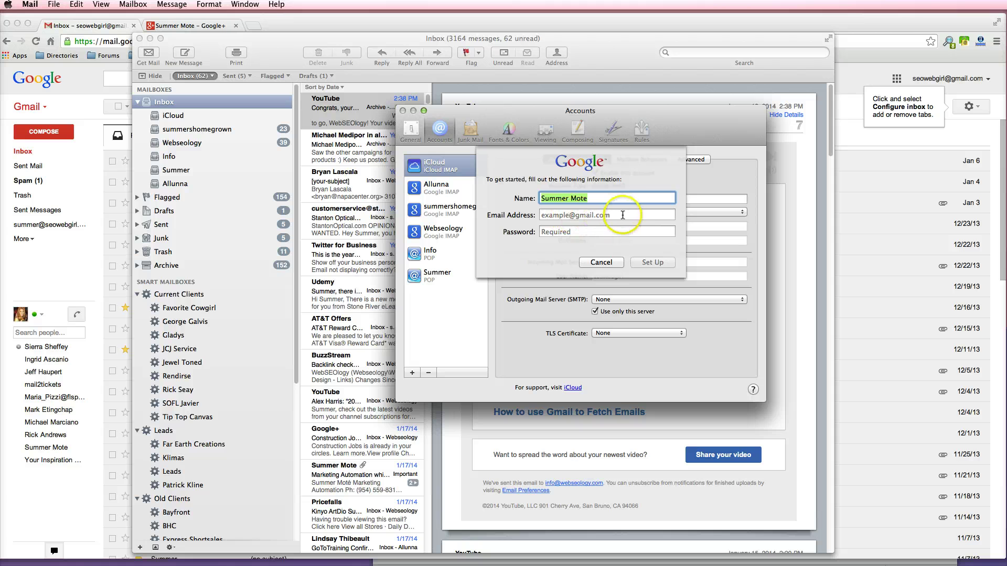
# - Sign in to Google with the Gmail address and account password
pyautogui.click(562, 217)
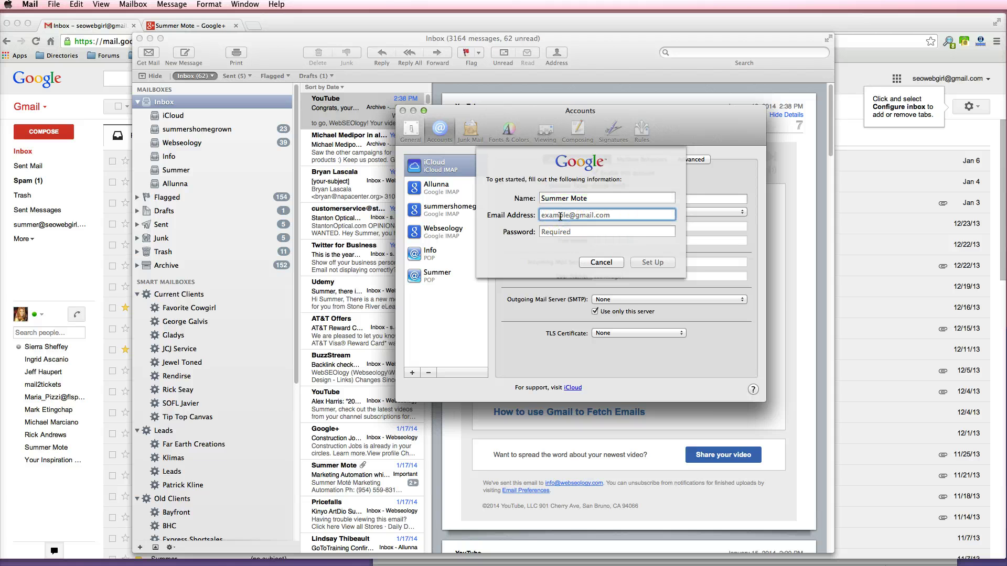
pyautogui.press('Tab')
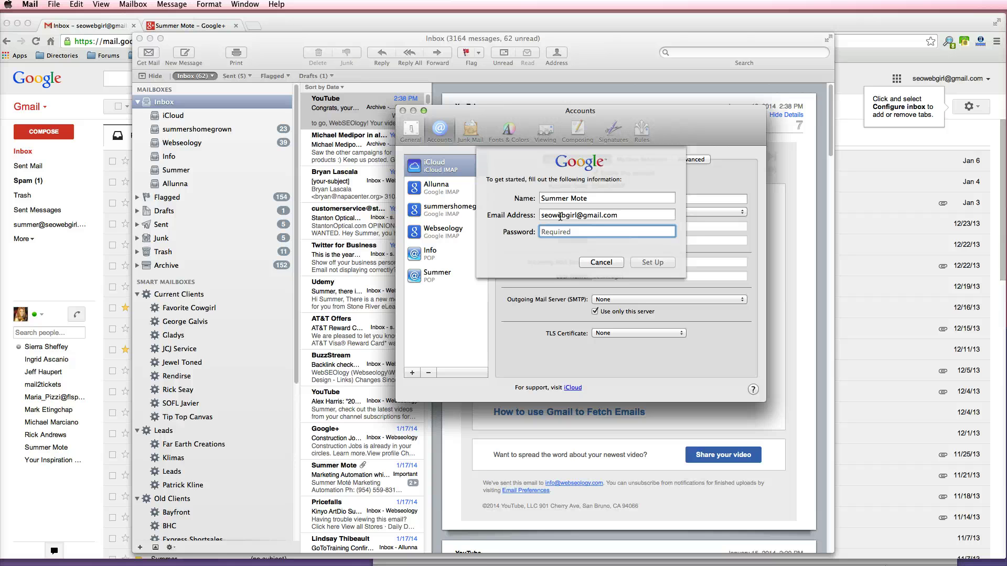
pyautogui.write('••••••••••')
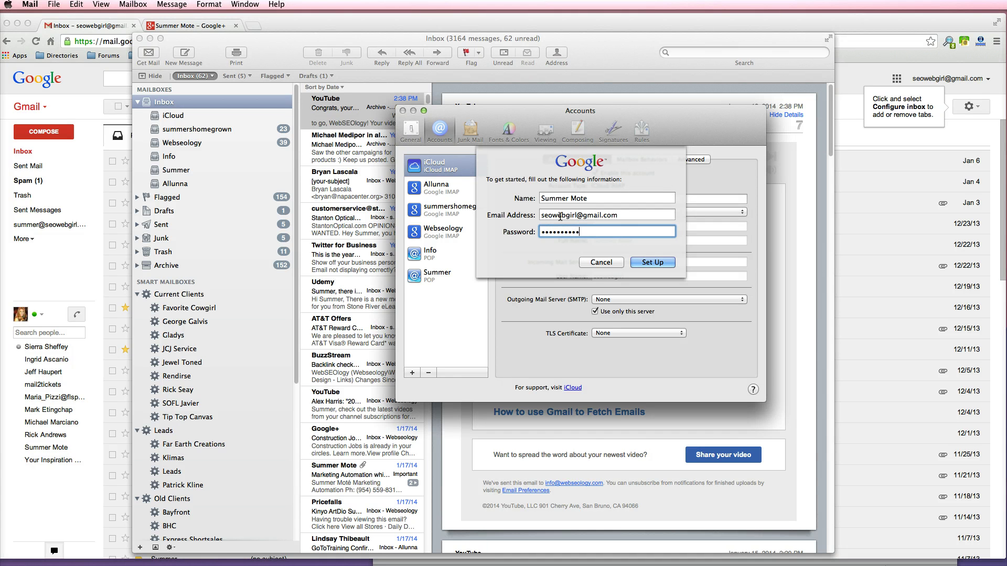
pyautogui.click(656, 264)
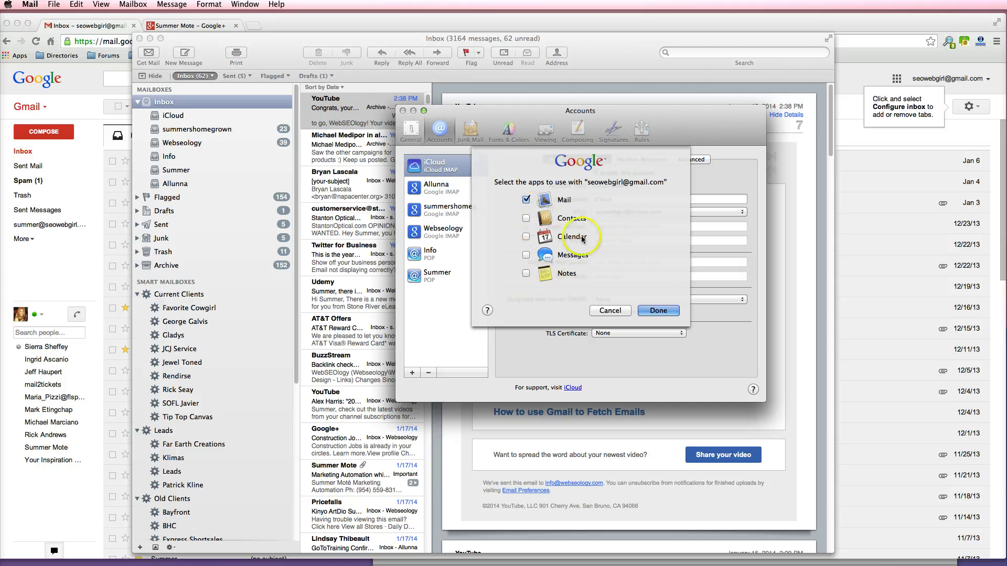
# - Finish adding the Google account with only Mail enabled
pyautogui.click(659, 312)
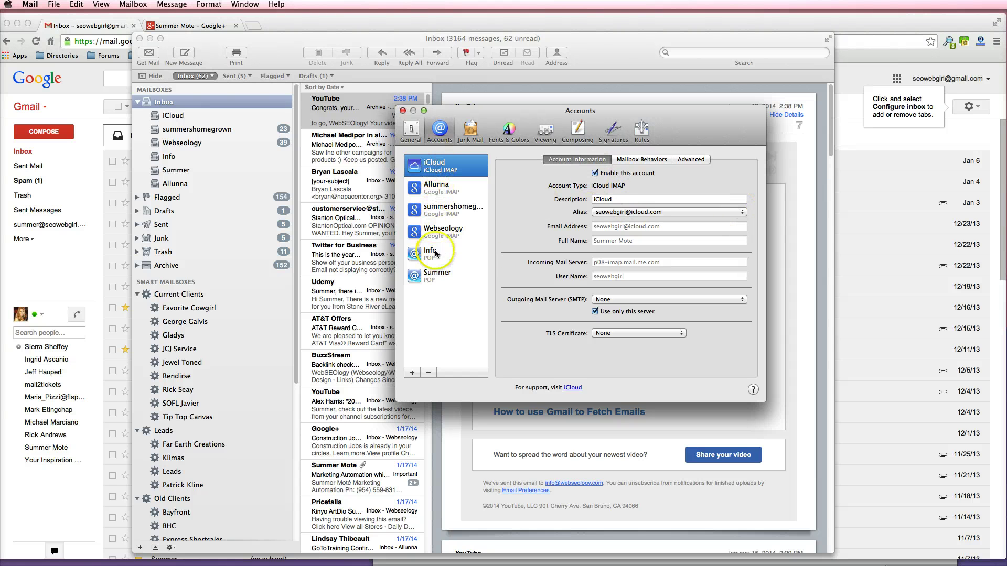
pyautogui.click(731, 209)
pyautogui.click(709, 173)
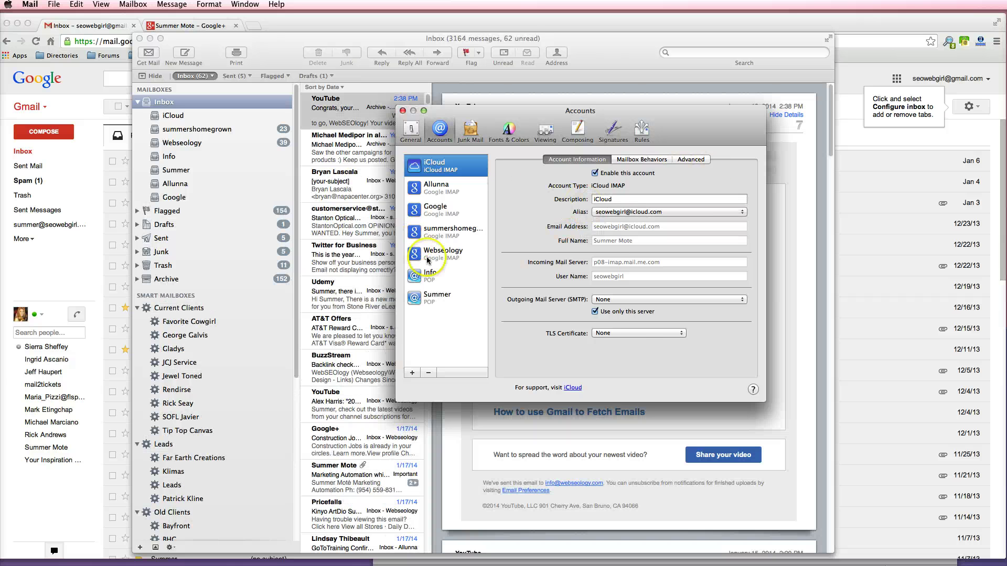
# - Browse the Summer, Webseology and summershomegrown accounts, then select the new Google account
pyautogui.click(439, 297)
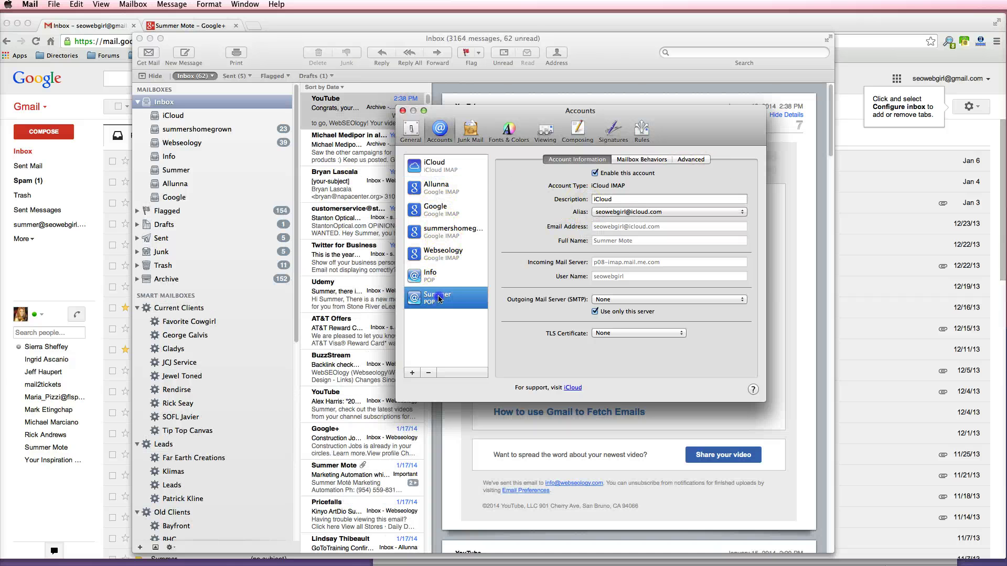
pyautogui.click(433, 261)
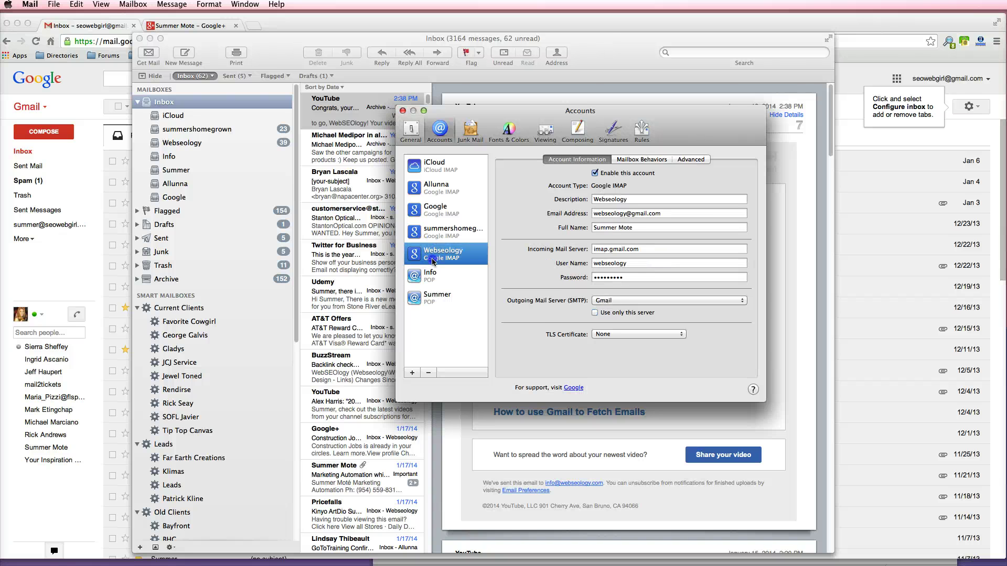
pyautogui.click(439, 237)
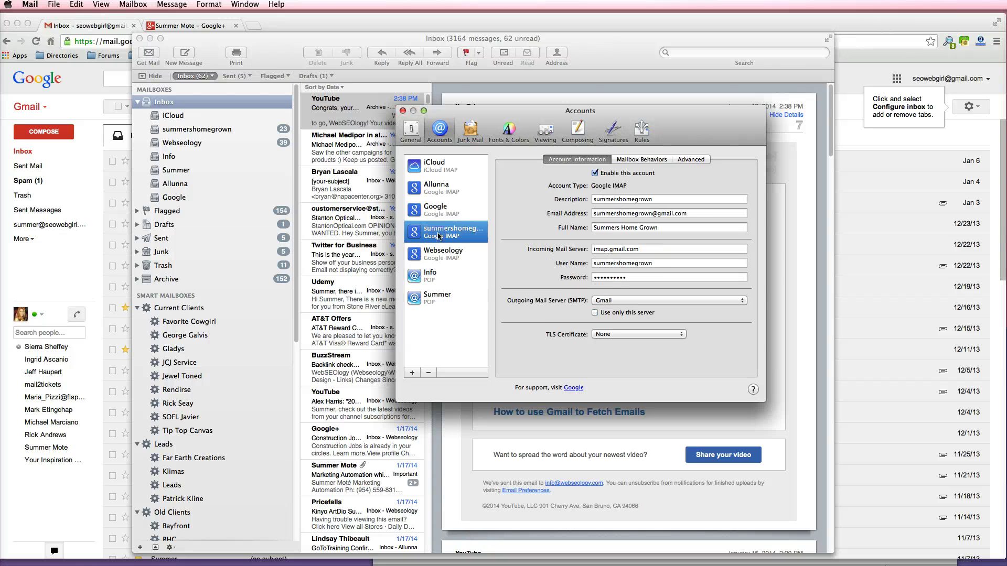
pyautogui.click(439, 210)
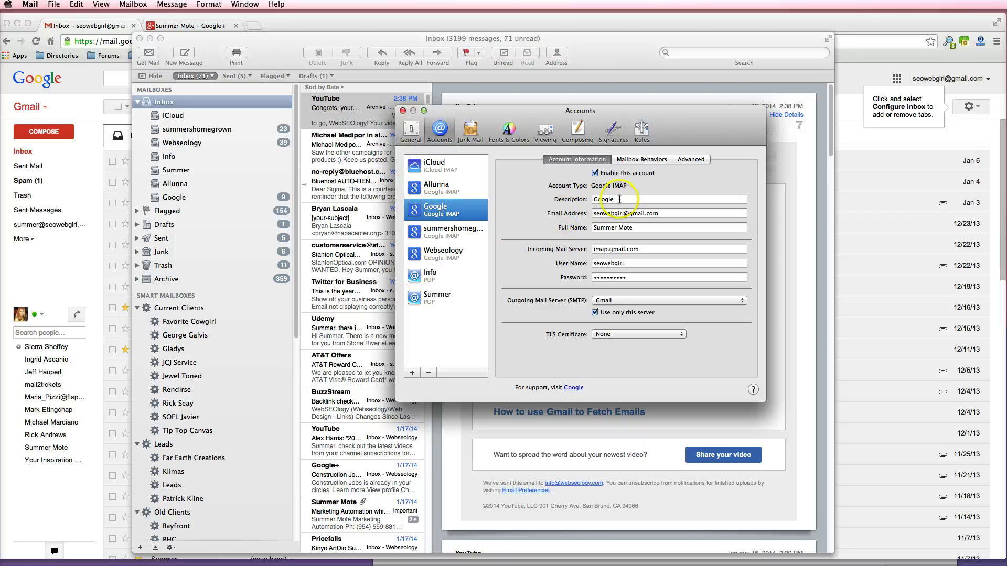
# - Rename the Google account's description to 'Seo Web Girl' and review its Mailbox Behaviors and Advanced tabs
pyautogui.doubleClick(602, 200)
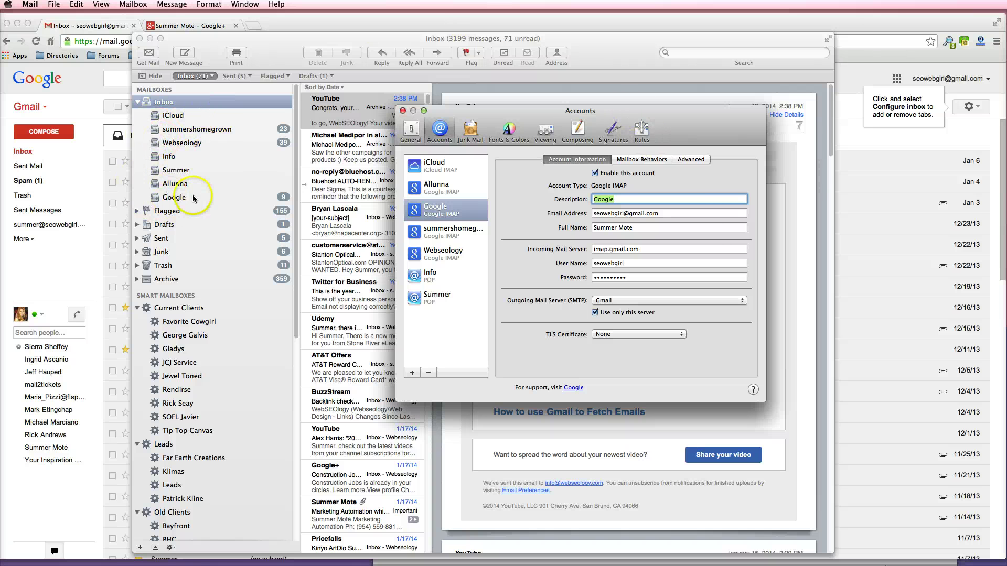
pyautogui.write('Seo Web Girl')
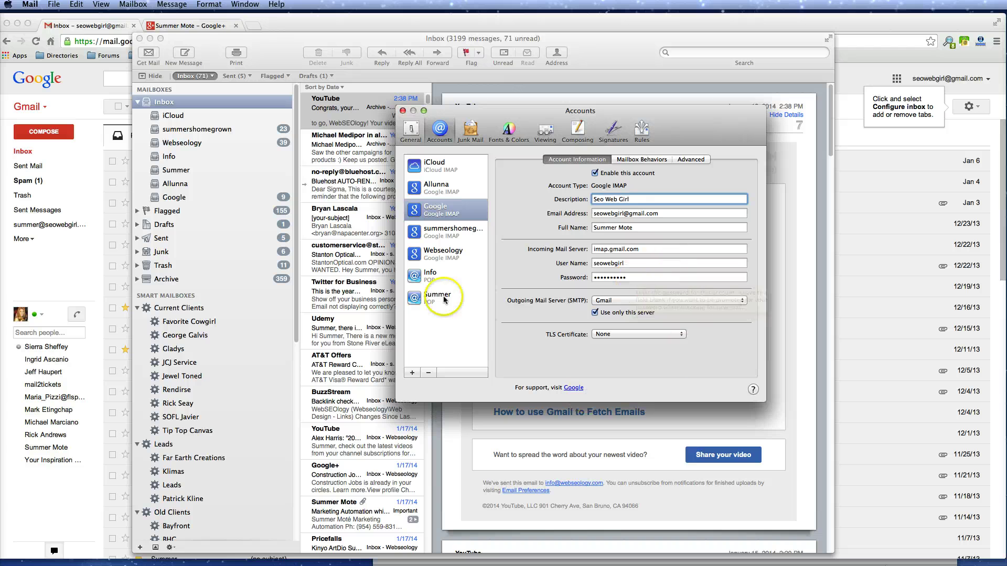
pyautogui.click(645, 160)
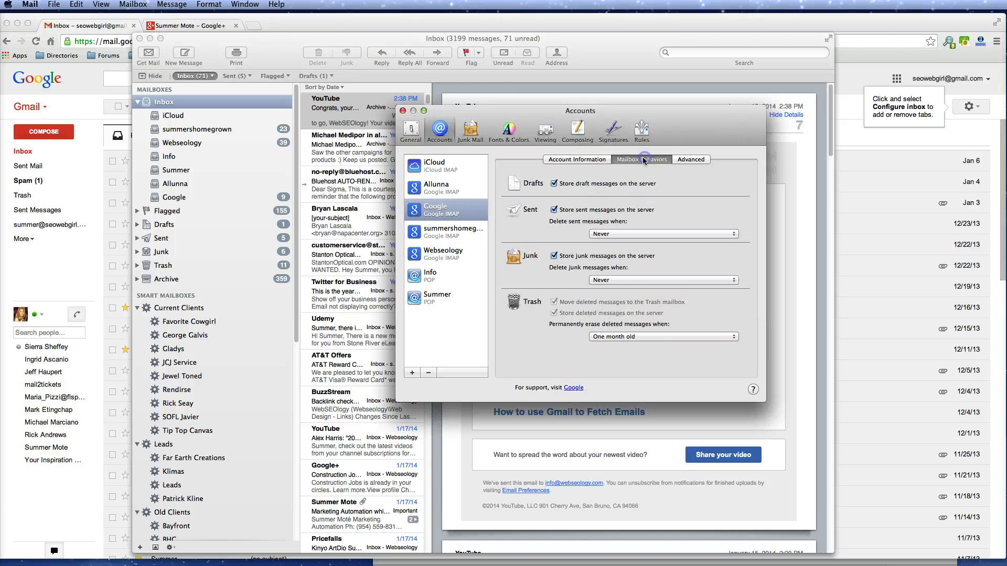
pyautogui.click(690, 160)
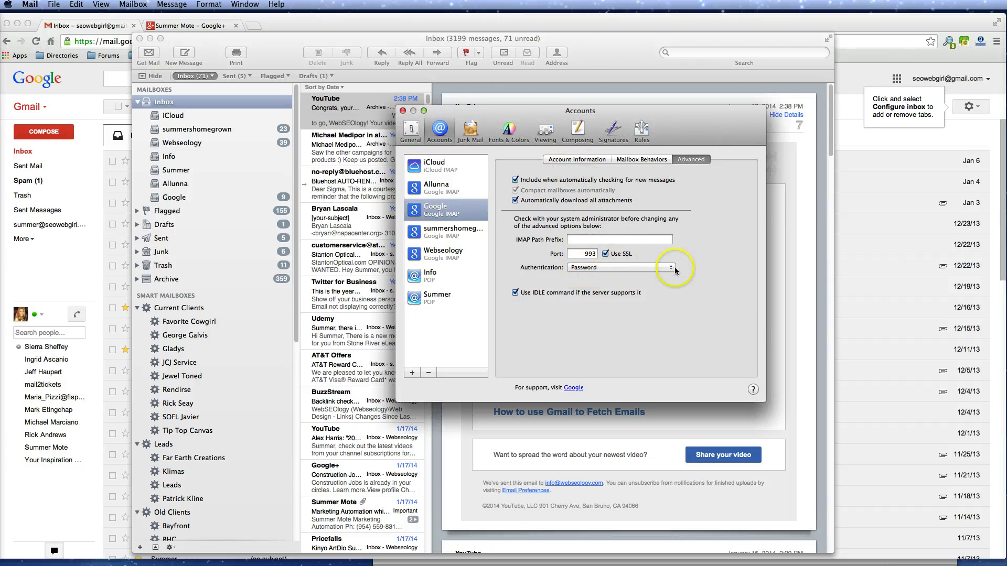
pyautogui.click(584, 160)
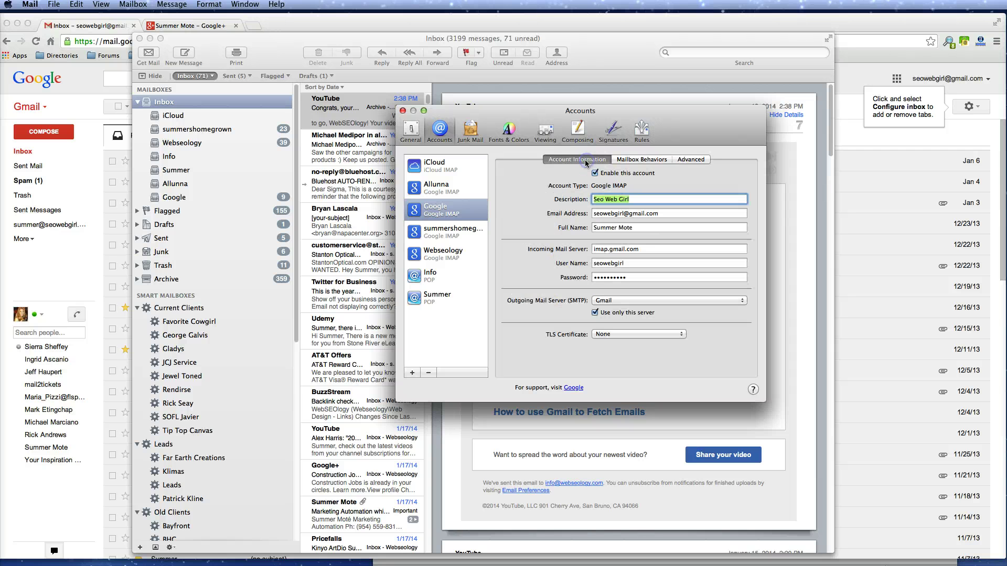
pyautogui.click(442, 236)
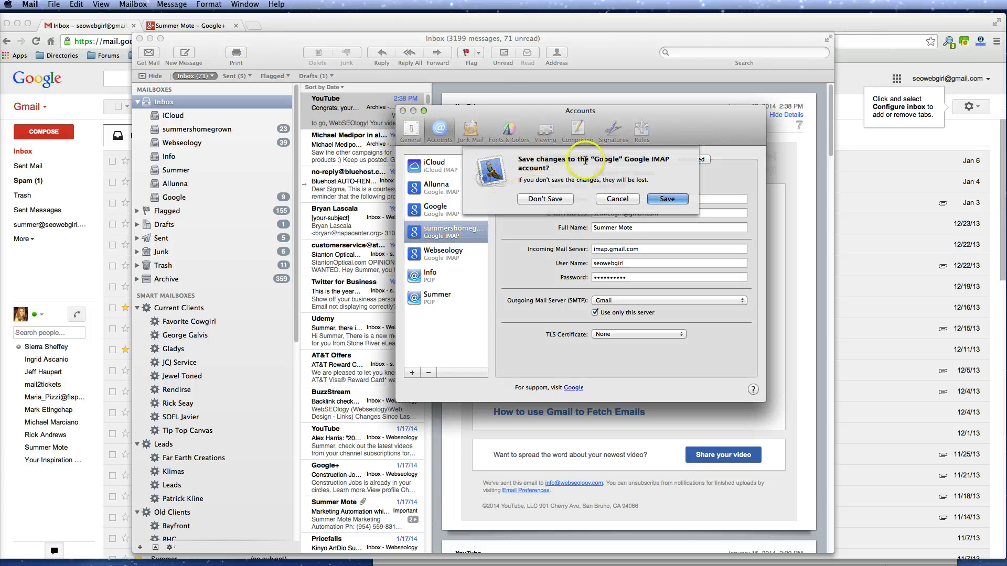
# - Save the rename, close Preferences, and view the Seo Web Girl inbox's 1437 messages
pyautogui.click(667, 199)
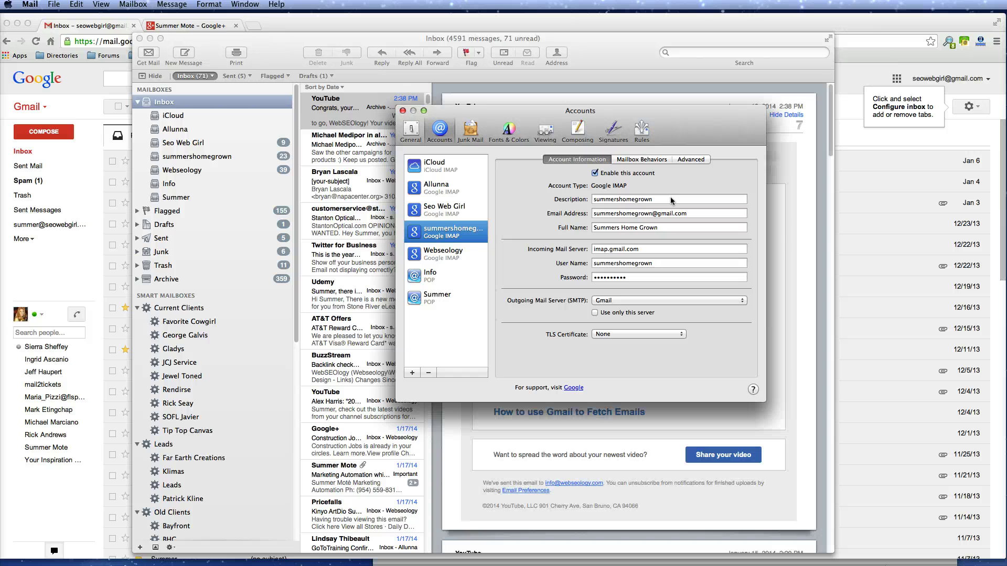
pyautogui.press('super+w')
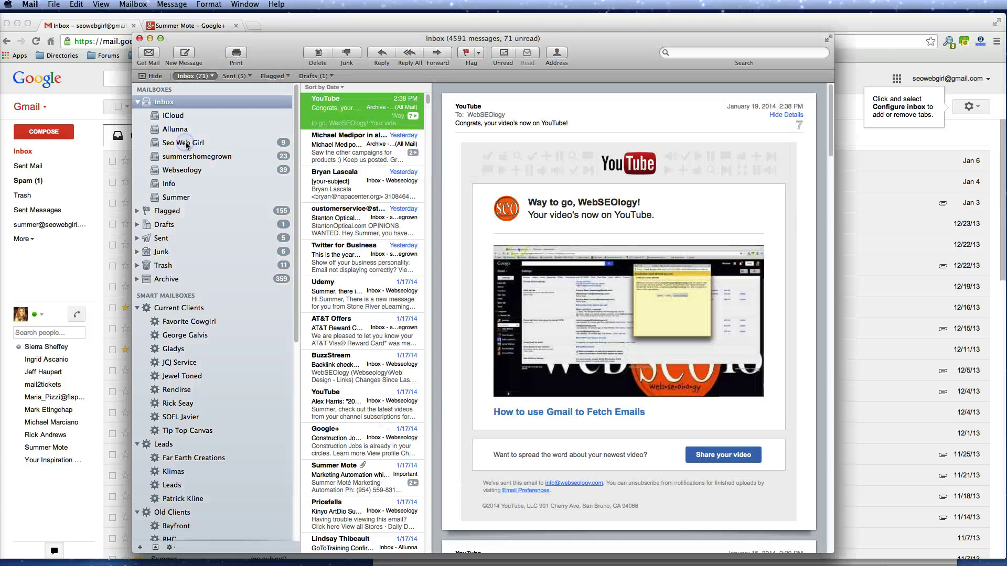
pyautogui.click(187, 143)
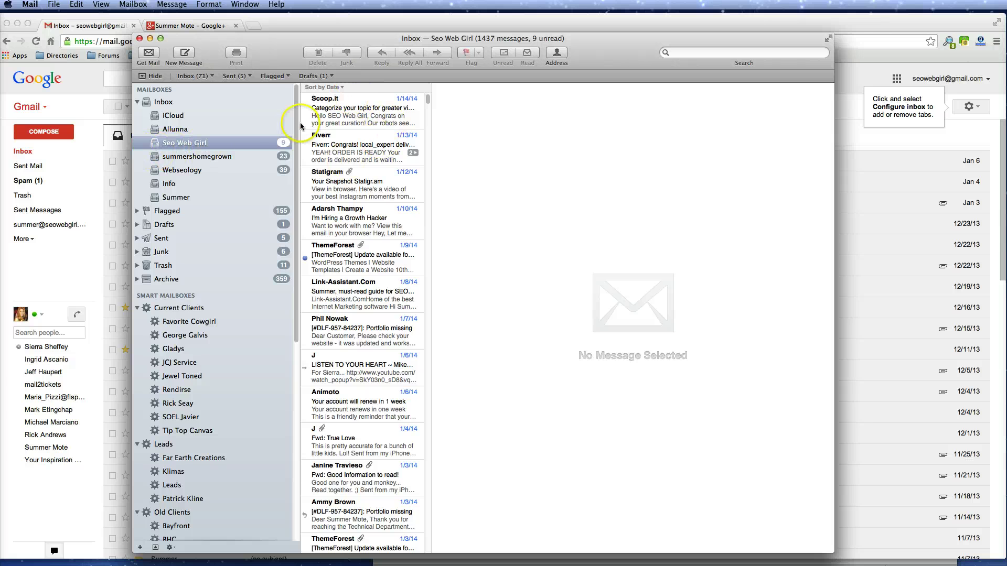
pyautogui.scroll(-3, 354, 231)
pyautogui.scroll(5, 357, 235)
# - Reopen and close the Accounts preferences, then return to Chrome's Google+ profile tab
pyautogui.click(32, 5)
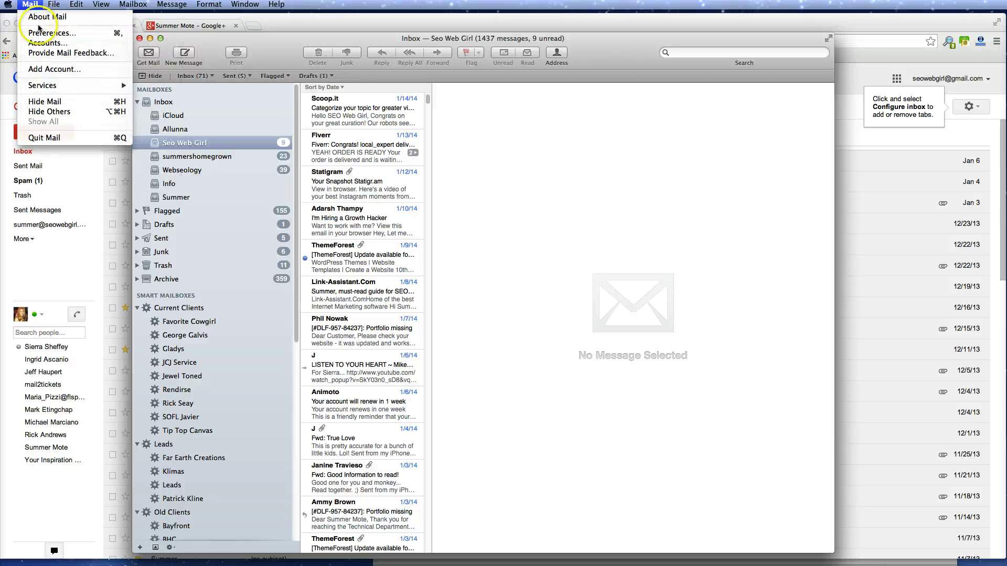
pyautogui.click(44, 33)
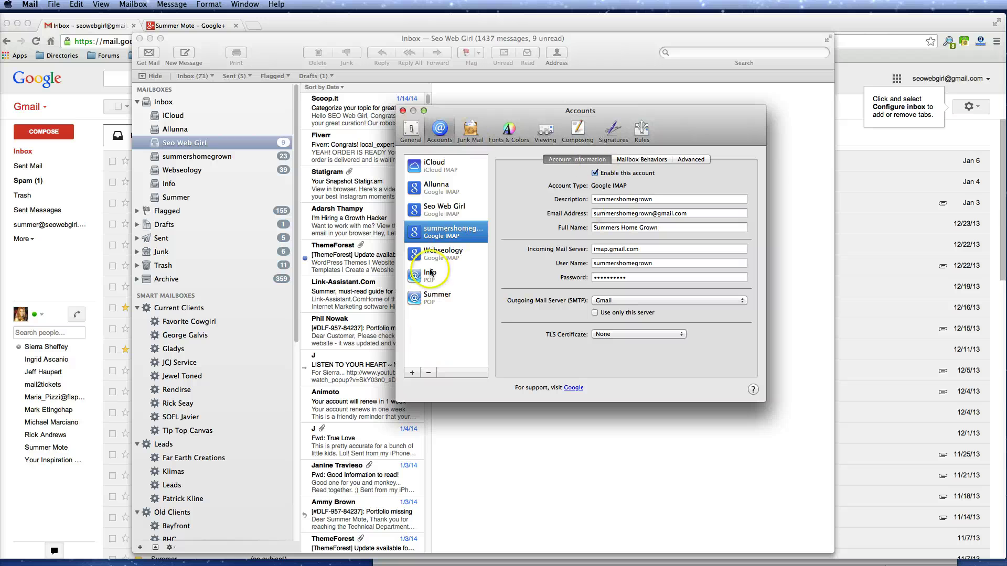
pyautogui.click(438, 131)
pyautogui.click(444, 366)
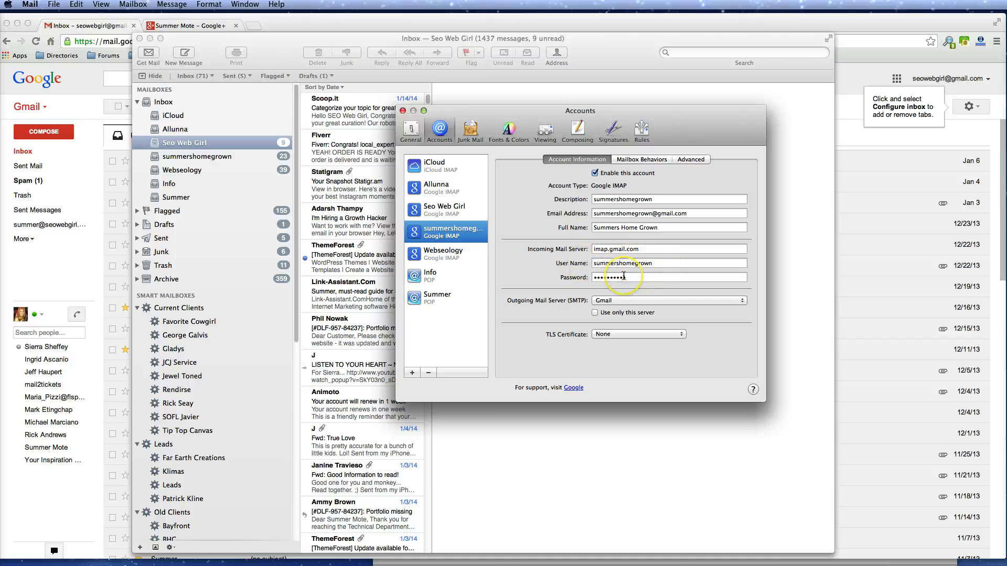
pyautogui.click(402, 111)
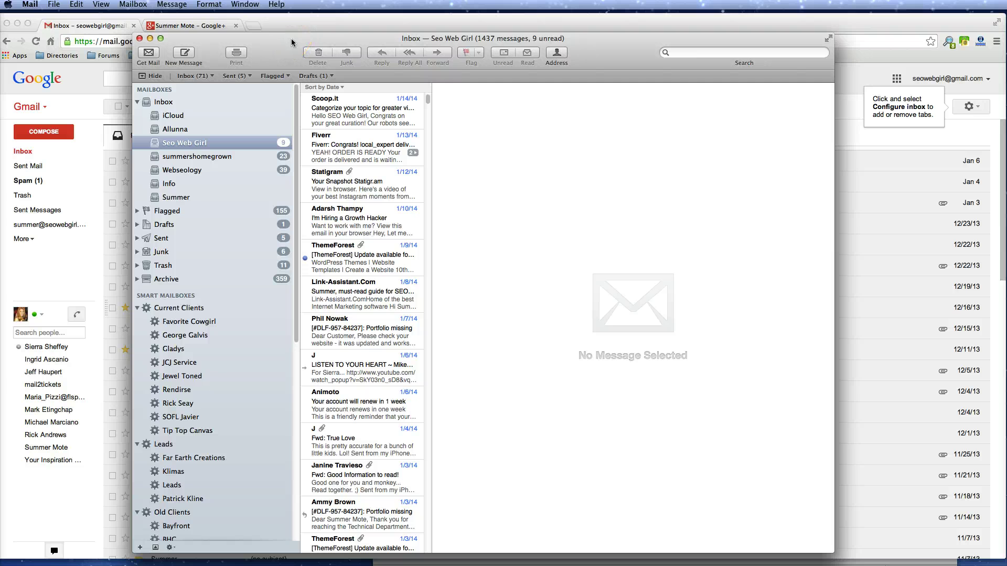
pyautogui.click(139, 39)
pyautogui.click(176, 28)
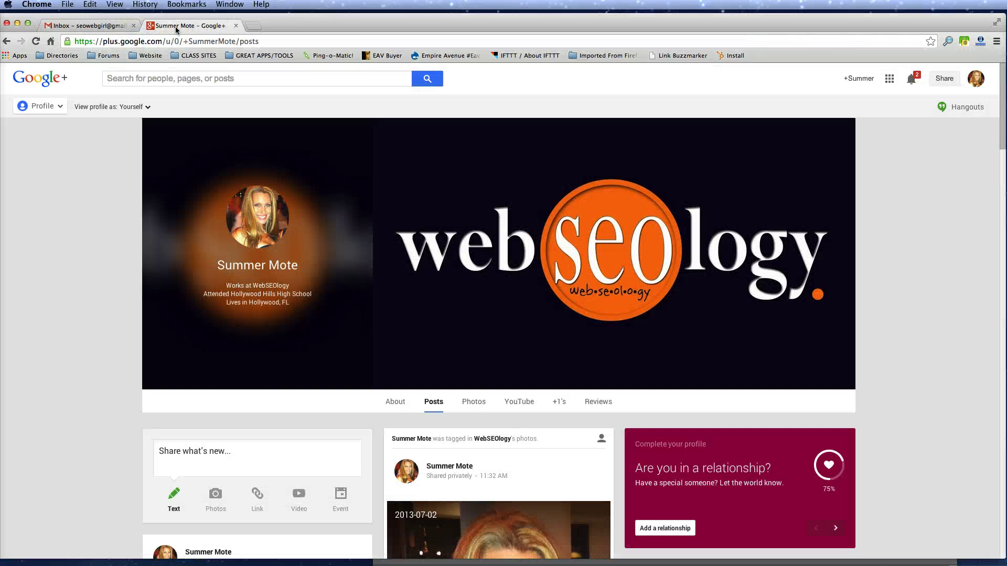